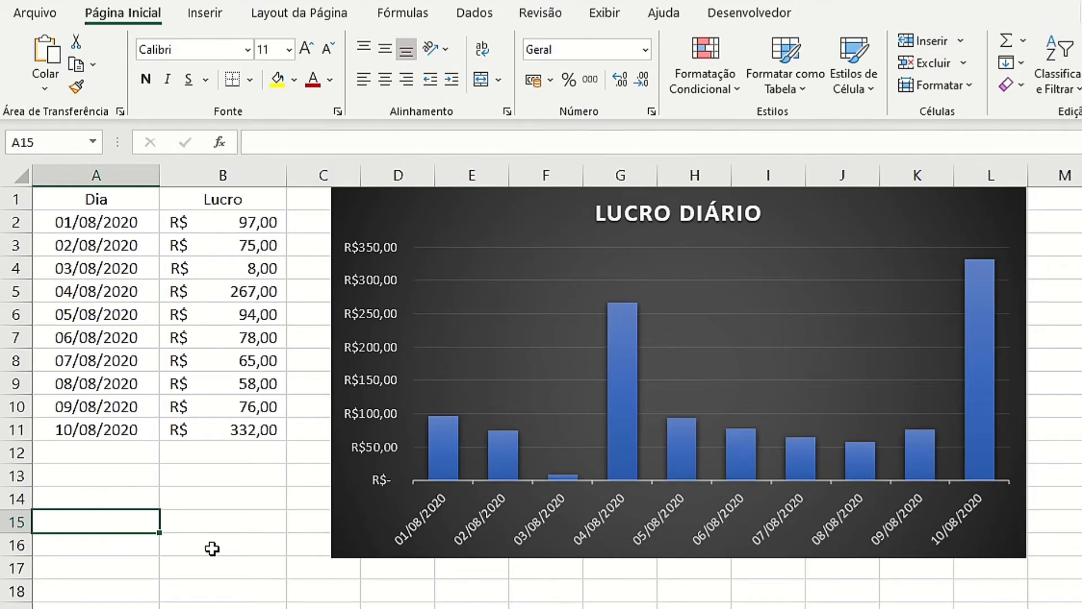
Select columns C through M, which hold the old LUCRO DIÁRIO chart
{"action": "left_click_drag", "start_coordinate": [324, 175], "coordinate": [1059, 175]}
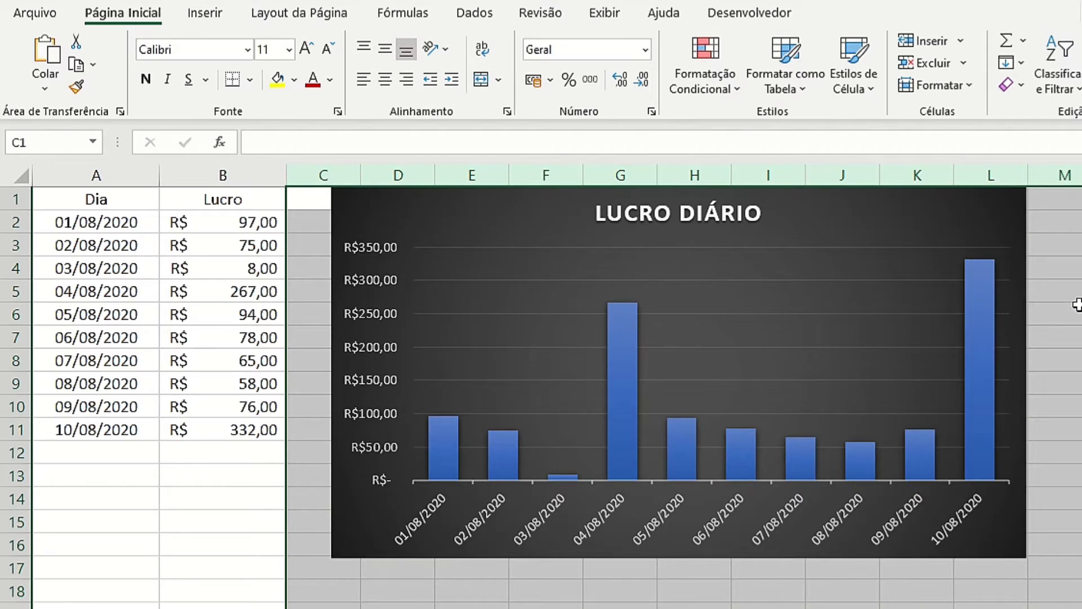
Delete columns C–M with Ctrl+- to remove the chart, then deselect
{"action": "key", "text": "ctrl+minus"}
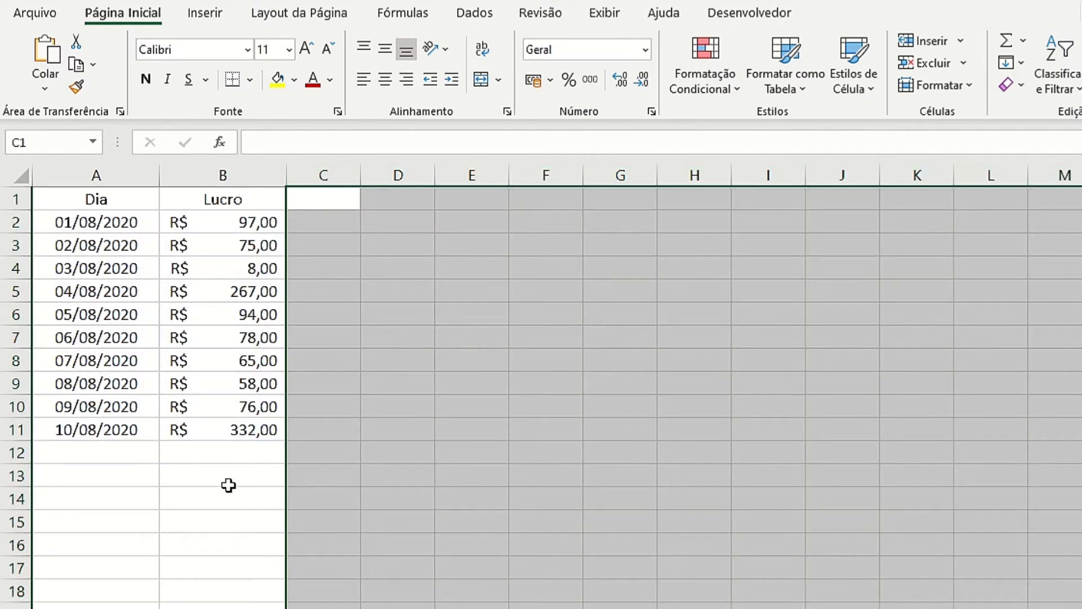
{"action": "left_click", "coordinate": [228, 485]}
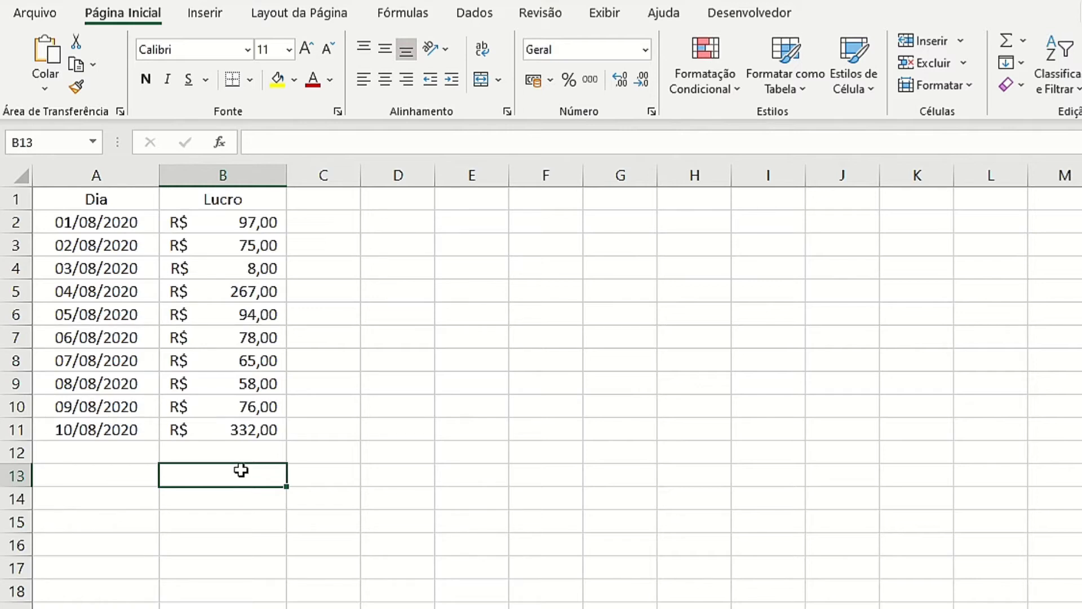
Select the Dia dates and Lucro profits, finishing with range A2:B11 selected
{"action": "left_click", "coordinate": [115, 175]}
{"action": "left_click", "coordinate": [197, 172]}
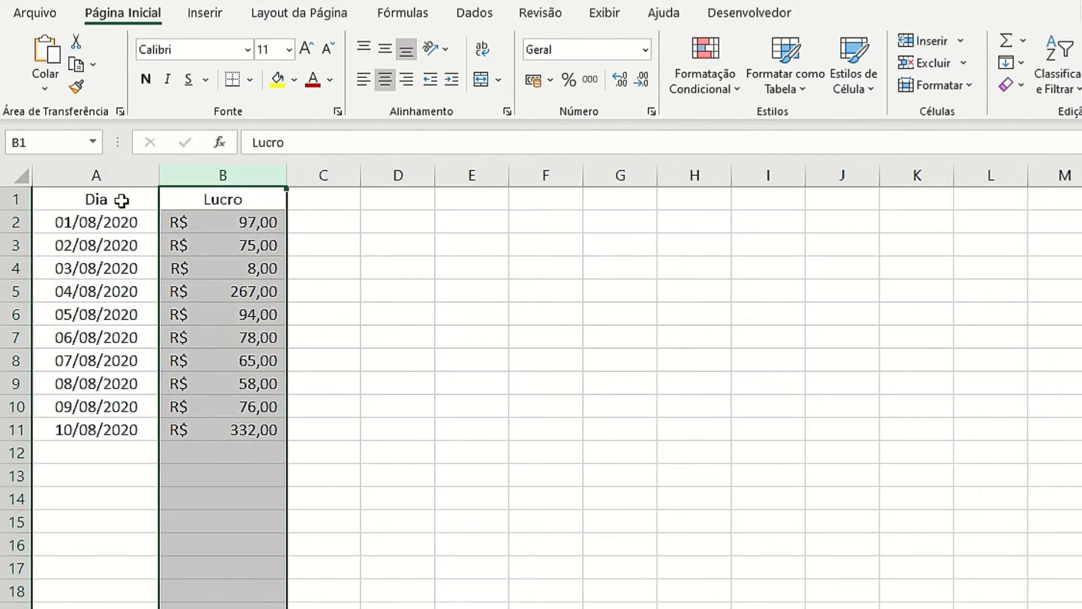
{"action": "left_click_drag", "start_coordinate": [121, 200], "coordinate": [121, 431]}
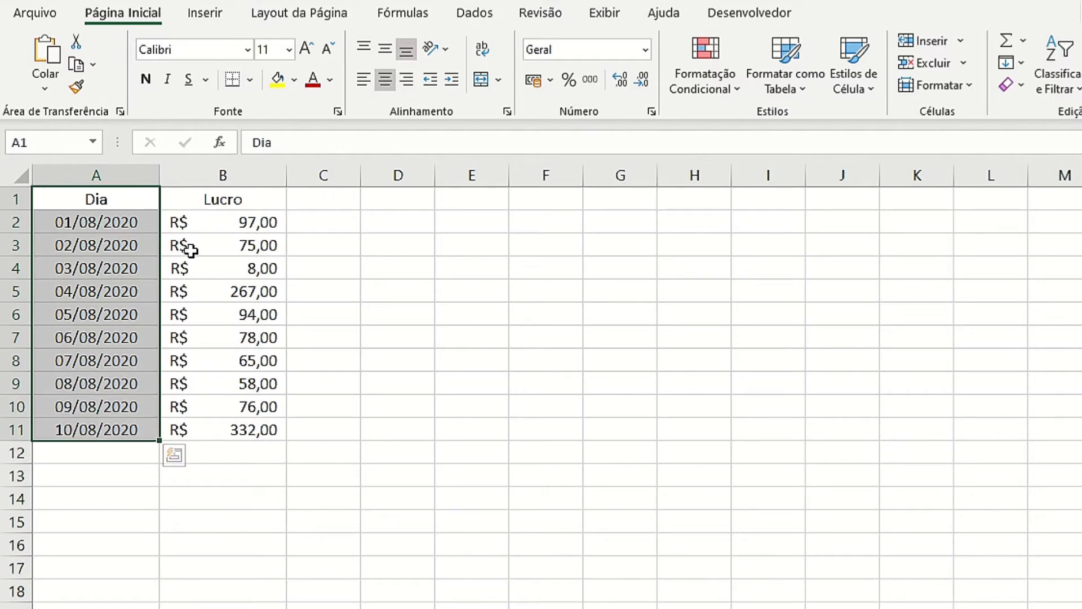
{"action": "mouse_move", "coordinate": [257, 198]}
{"action": "left_mouse_down"}
{"action": "mouse_move", "coordinate": [252, 394]}
{"action": "mouse_move", "coordinate": [286, 428]}
{"action": "left_mouse_up"}
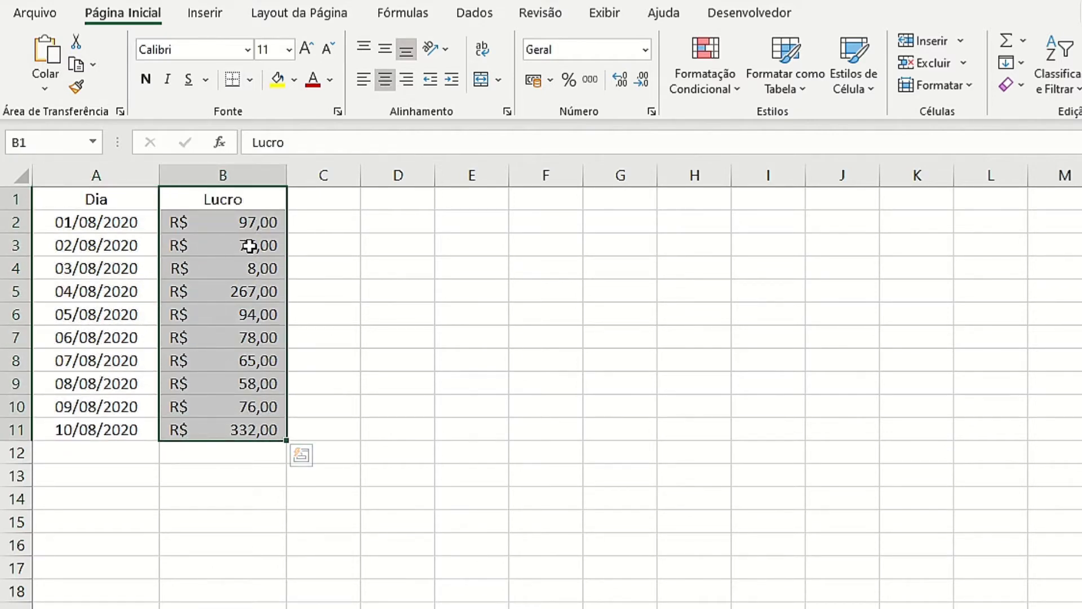
{"action": "left_click_drag", "start_coordinate": [249, 243], "coordinate": [113, 244]}
{"action": "left_click_drag", "start_coordinate": [209, 288], "coordinate": [126, 288]}
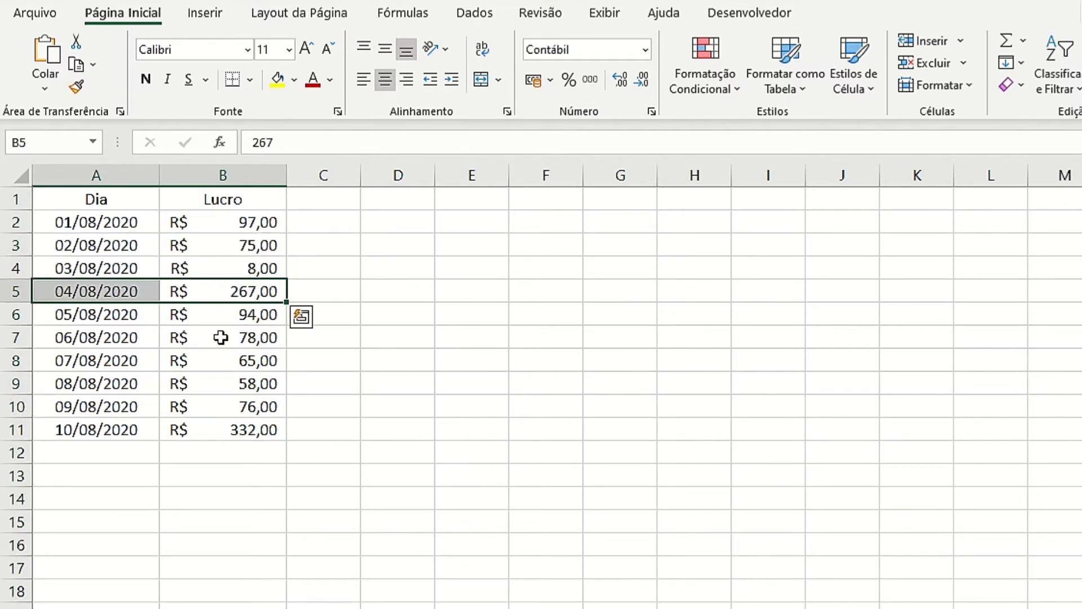
{"action": "left_click_drag", "start_coordinate": [220, 337], "coordinate": [121, 337]}
{"action": "left_click_drag", "start_coordinate": [217, 379], "coordinate": [157, 380]}
{"action": "left_click_drag", "start_coordinate": [212, 430], "coordinate": [153, 428]}
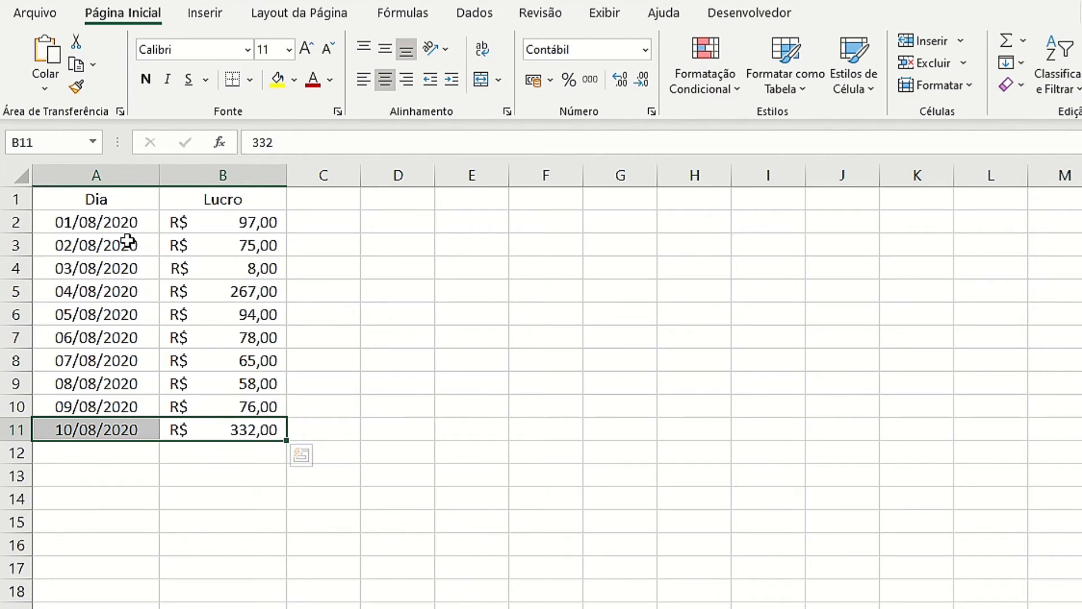
{"action": "mouse_move", "coordinate": [126, 224]}
{"action": "left_mouse_down"}
{"action": "mouse_move", "coordinate": [188, 326]}
{"action": "mouse_move", "coordinate": [224, 425]}
{"action": "left_mouse_up"}
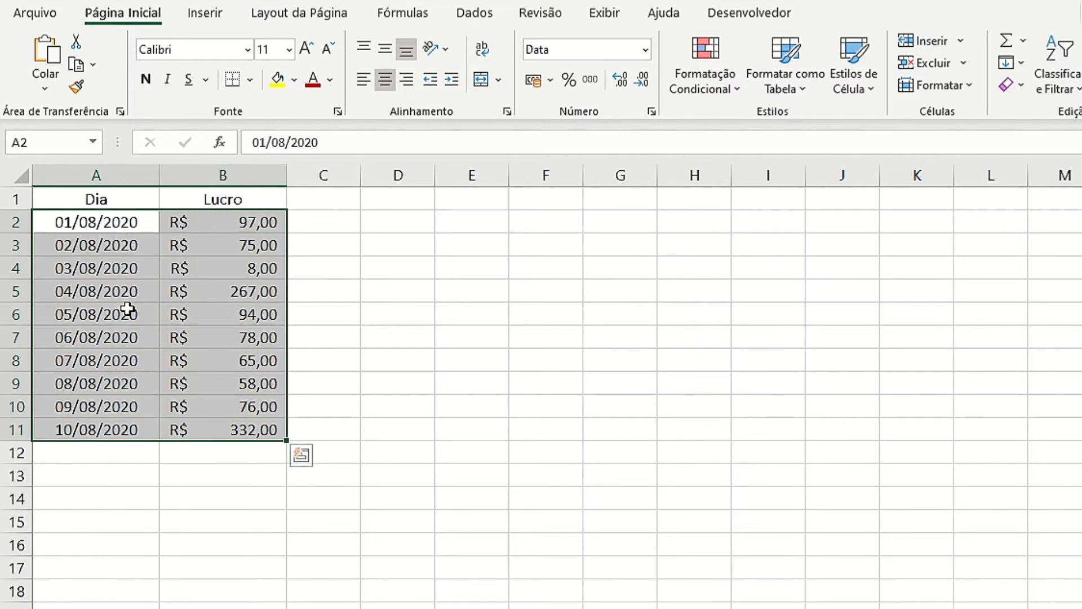
Insert a Coluna chart of A2:B11 from Quick Analysis > Gráficos
{"action": "left_click", "coordinate": [302, 458]}
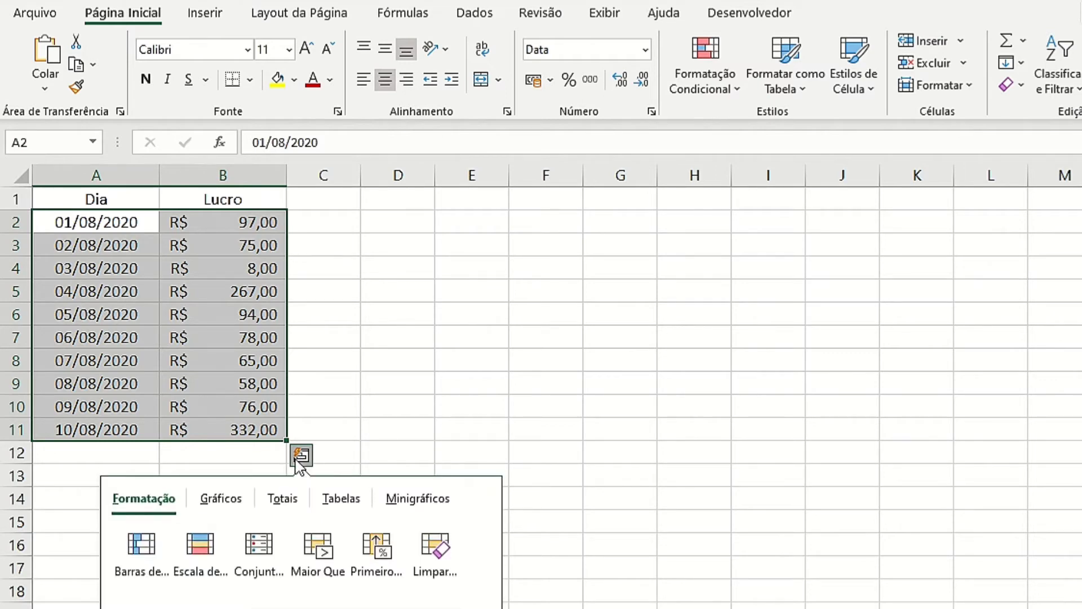
{"action": "left_click", "coordinate": [236, 507]}
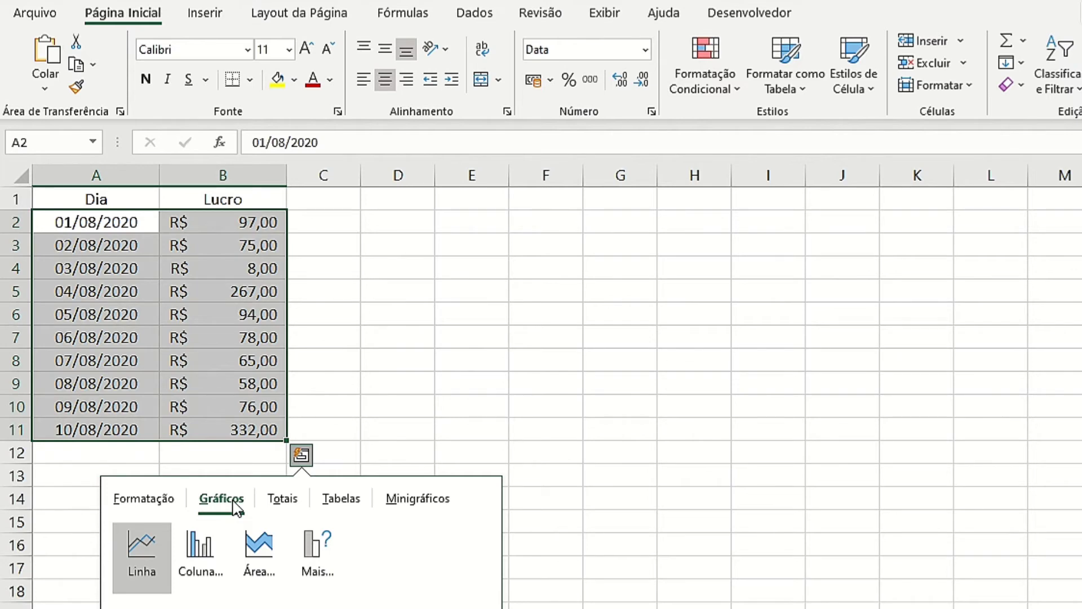
{"action": "left_click", "coordinate": [207, 564]}
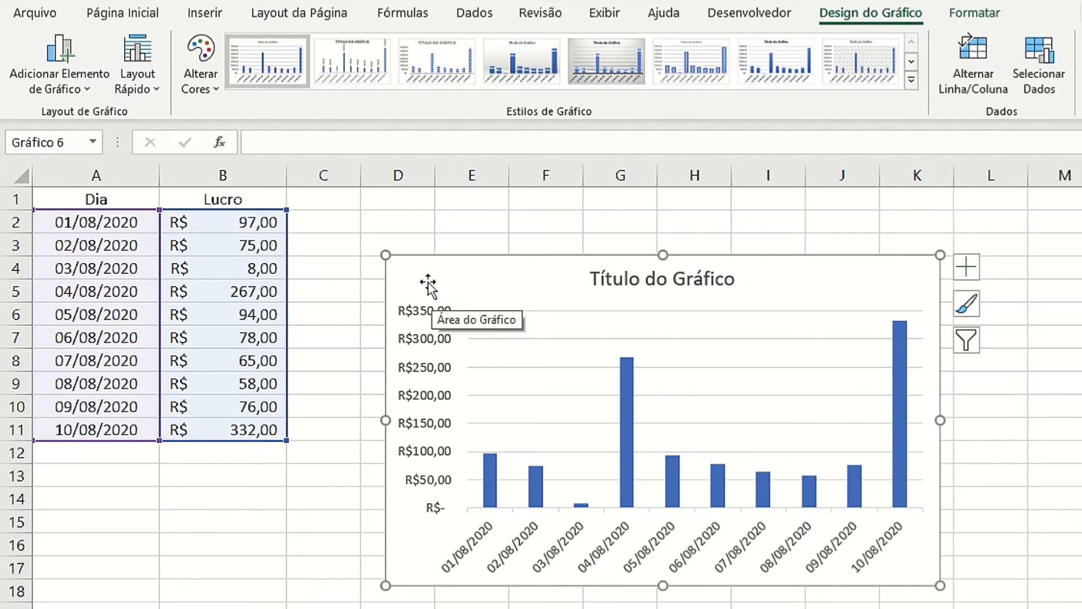
Move the chart beside the table and stretch it to column L and row 18
{"action": "left_click_drag", "start_coordinate": [425, 278], "coordinate": [334, 211]}
{"action": "left_click_drag", "start_coordinate": [846, 351], "coordinate": [1029, 345]}
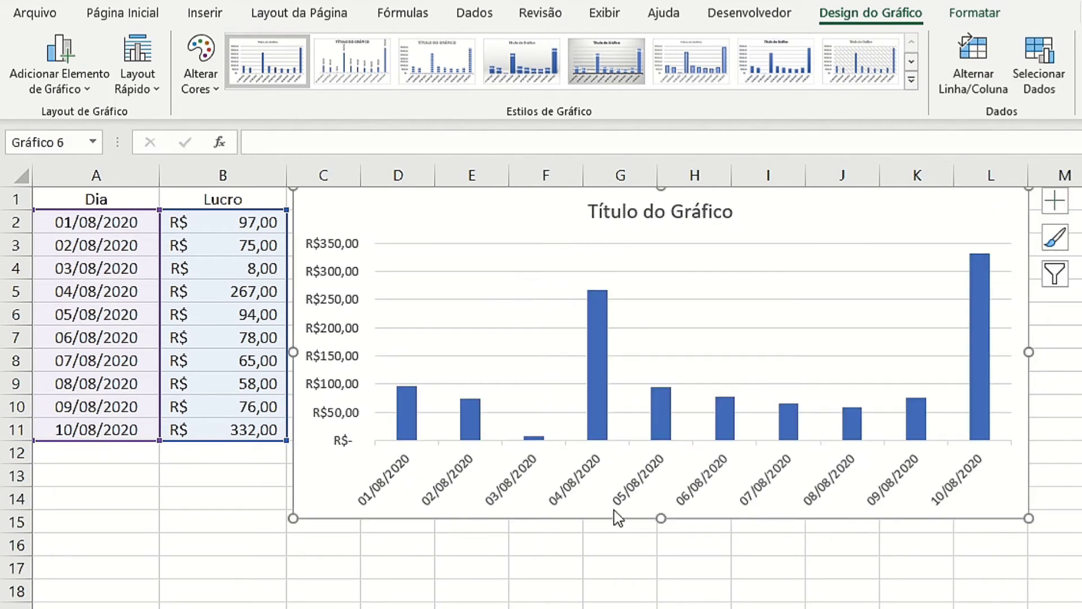
{"action": "left_click_drag", "start_coordinate": [660, 518], "coordinate": [666, 595]}
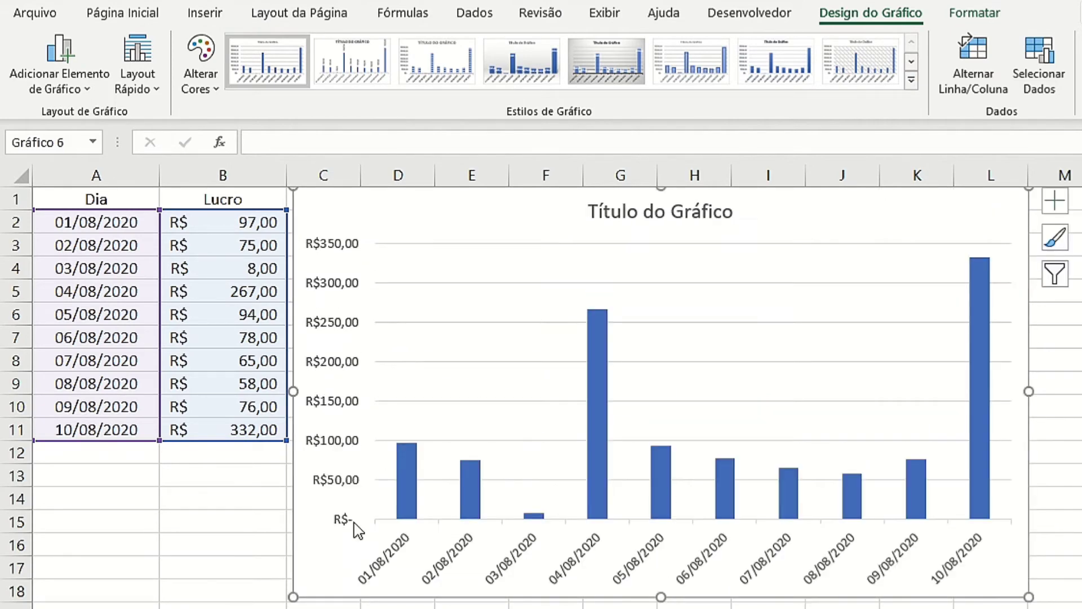
{"action": "left_click", "coordinate": [198, 485]}
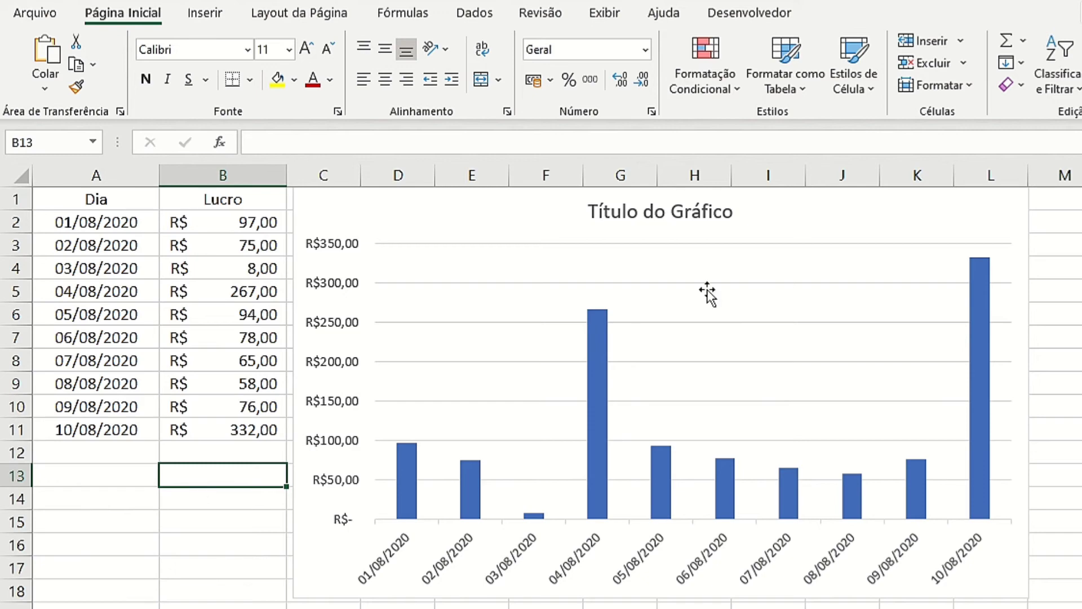
Replace the default 'Título do Gráfico' with 'LUCRO DIARIO'
{"action": "left_click", "coordinate": [681, 211]}
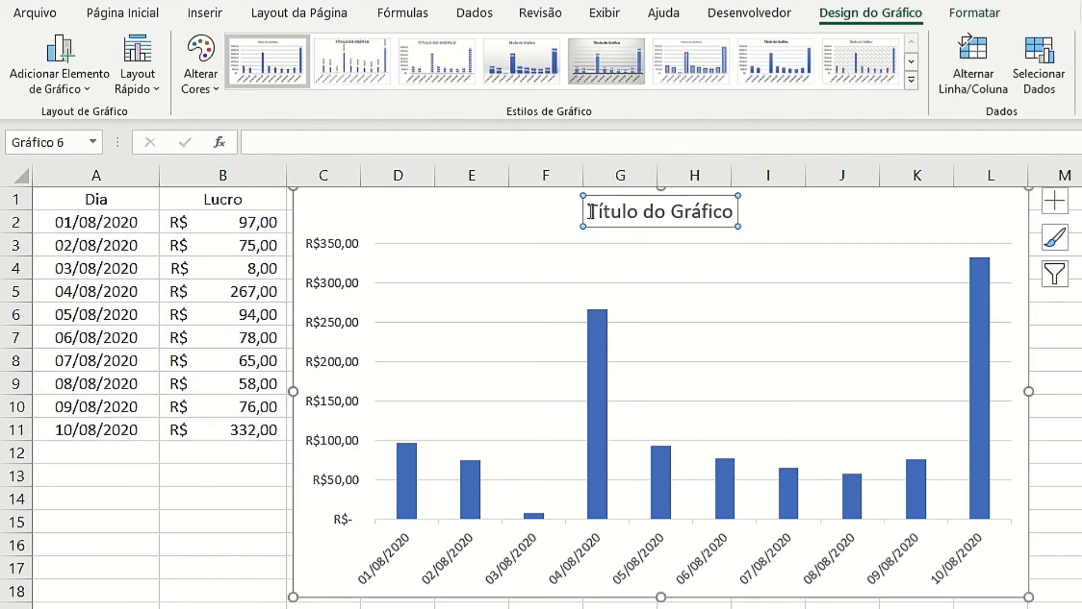
{"action": "left_click_drag", "start_coordinate": [589, 211], "coordinate": [728, 216]}
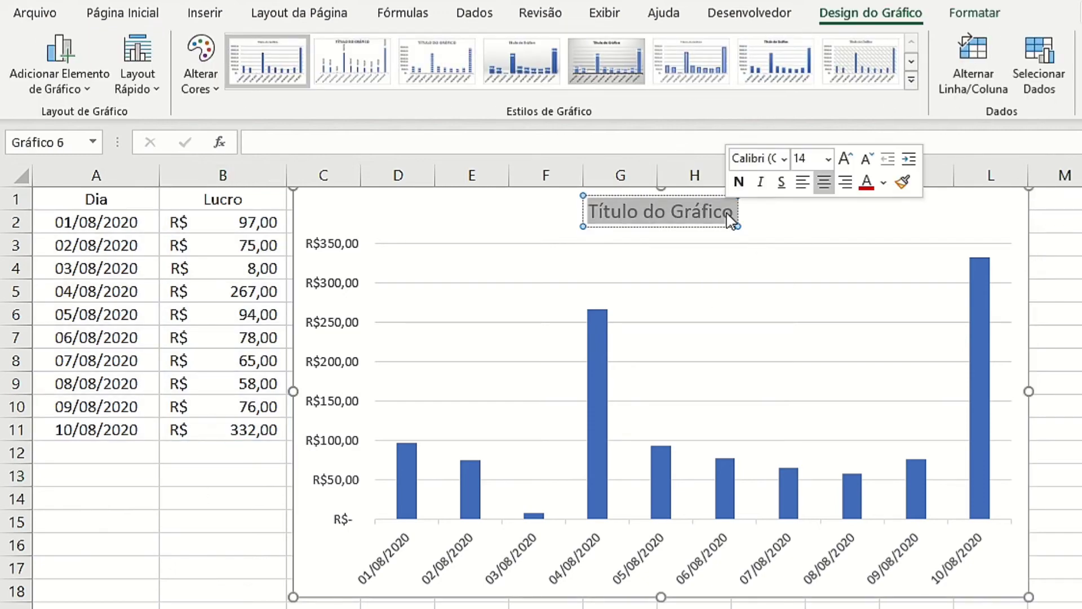
{"action": "type", "text": "LUCRO DI"}
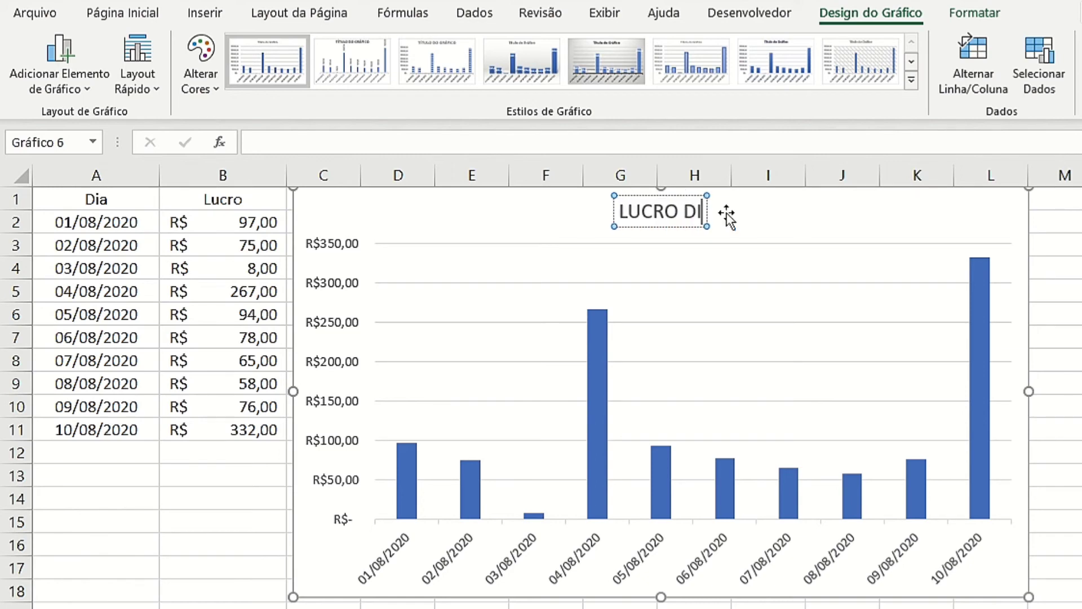
{"action": "type", "text": "ARIO"}
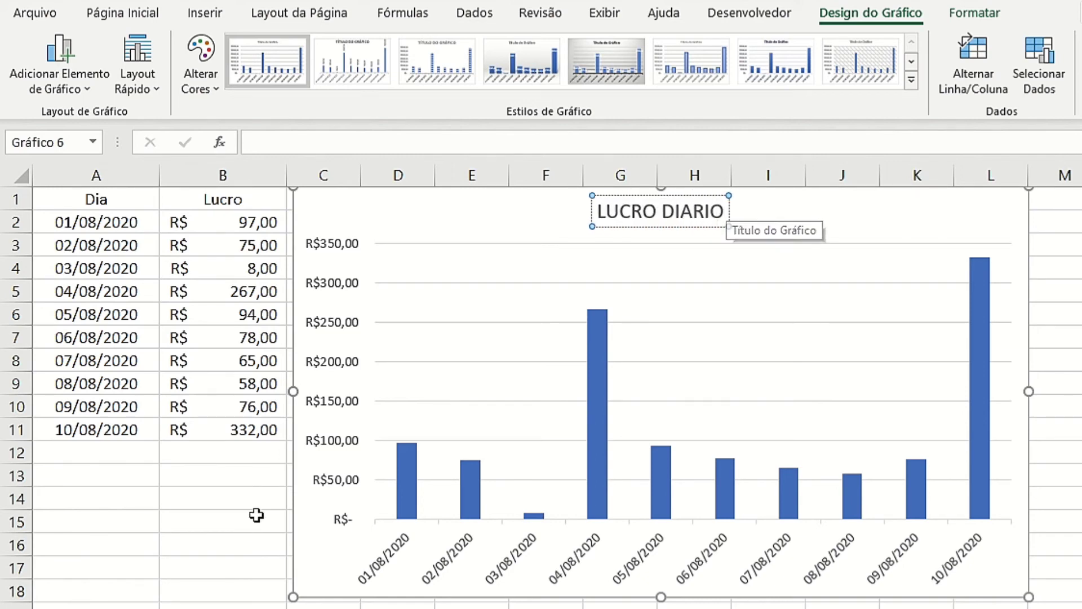
{"action": "left_click", "coordinate": [235, 489]}
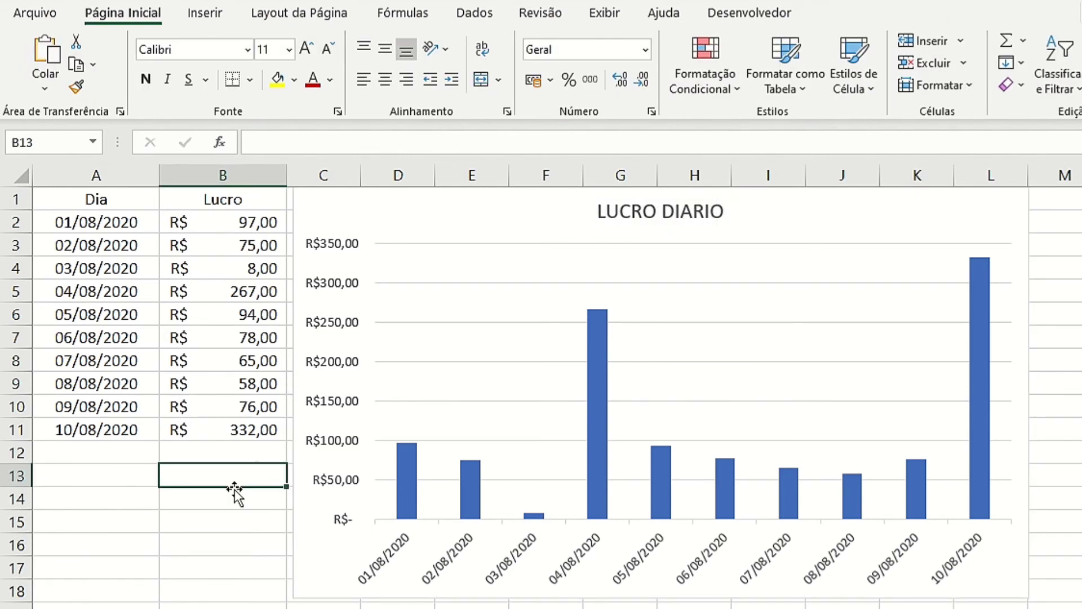
{"action": "left_click", "coordinate": [332, 218]}
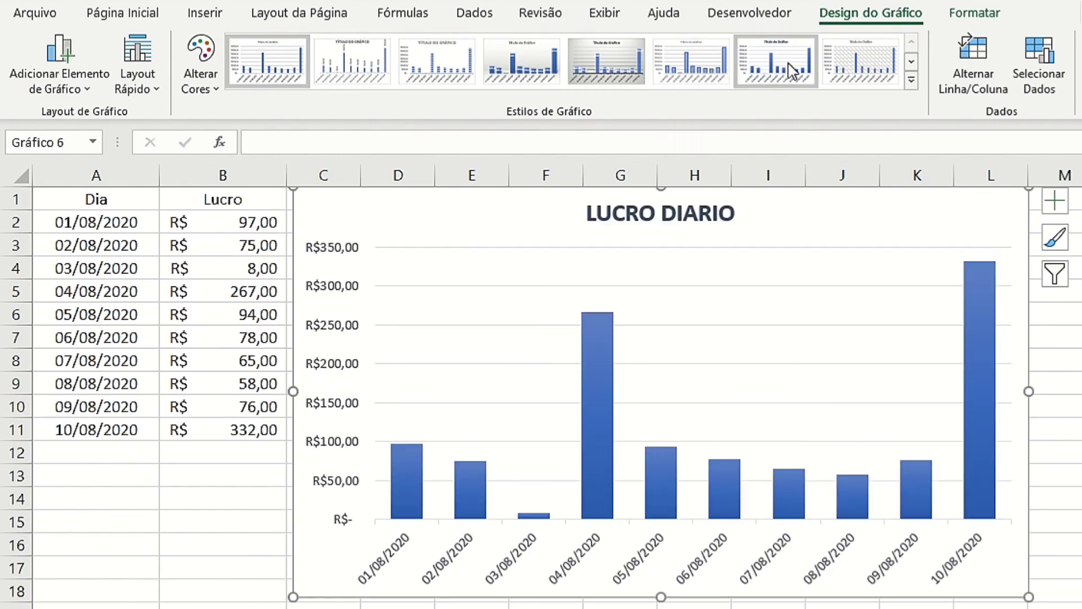
Apply the dark chart style Estilo 9 to the LUCRO DIARIO chart
{"action": "scroll", "coordinate": [859, 71], "scroll_direction": "down", "scroll_amount": 1}
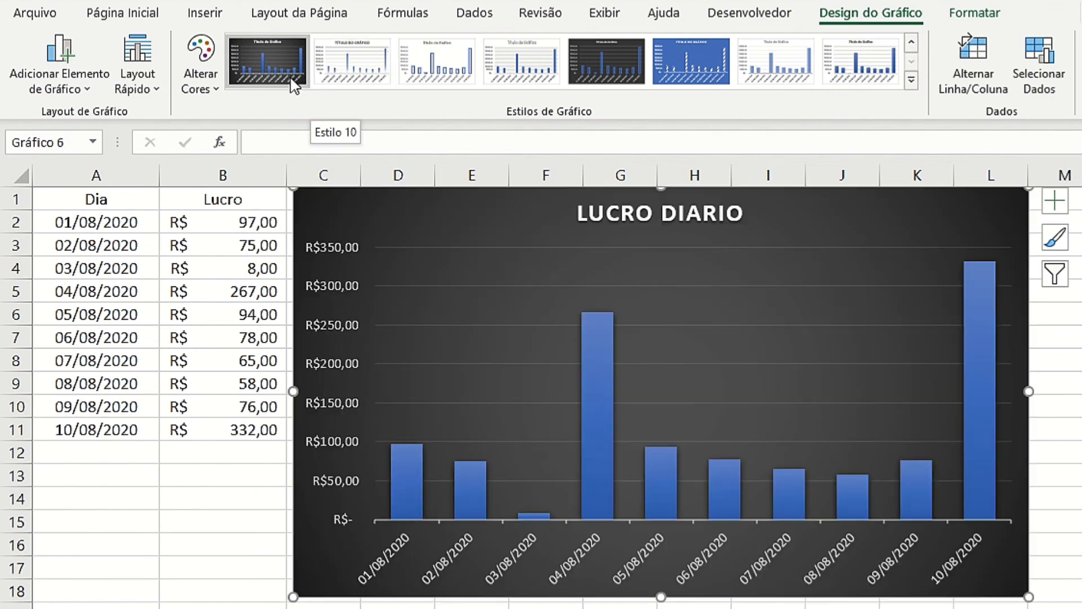
{"action": "left_click", "coordinate": [284, 85]}
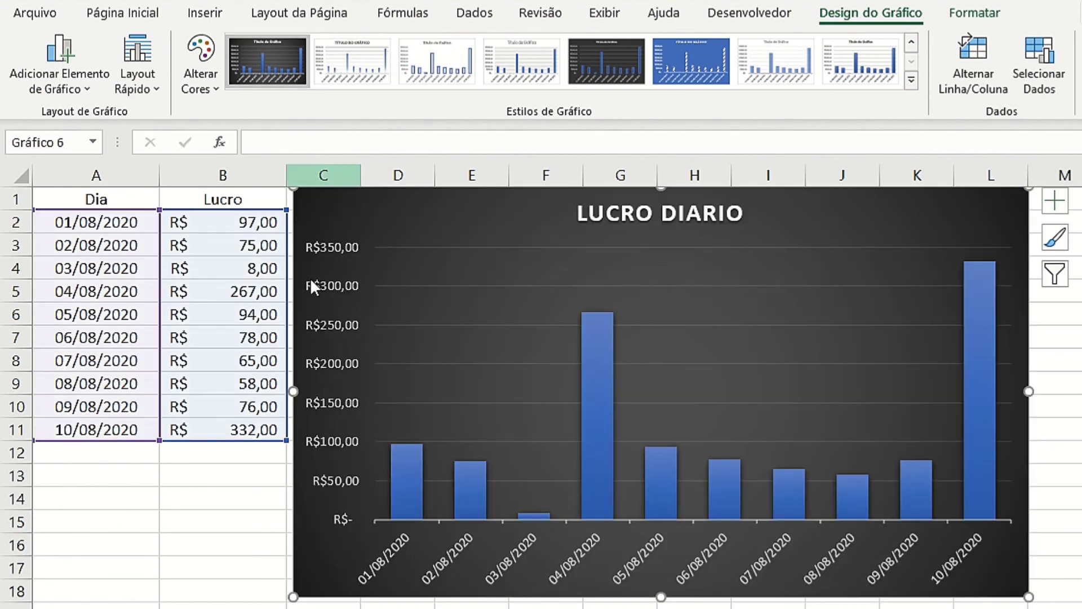
{"action": "left_click", "coordinate": [190, 542]}
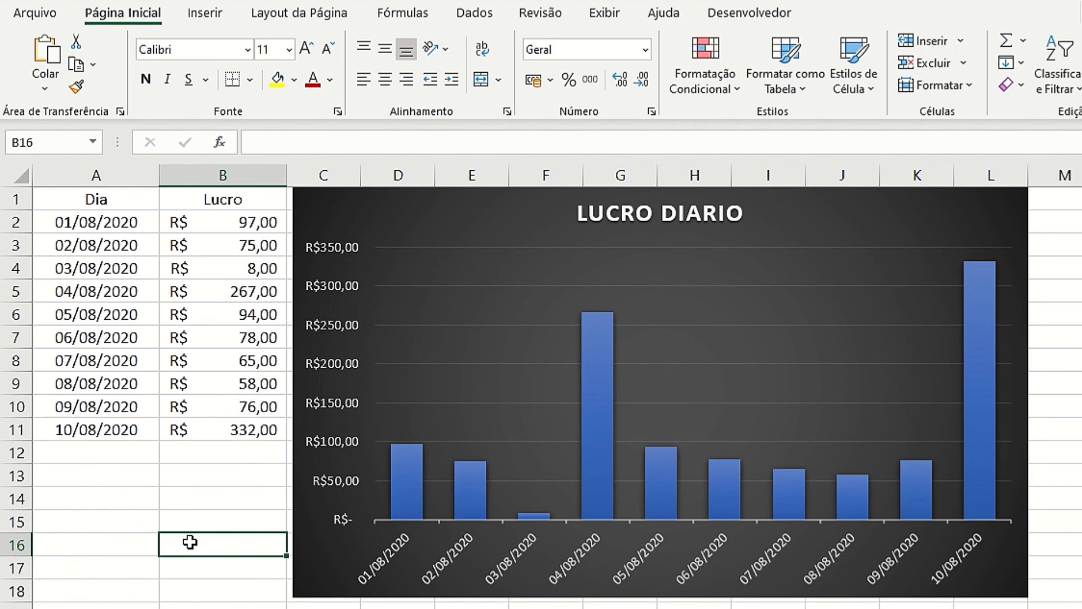